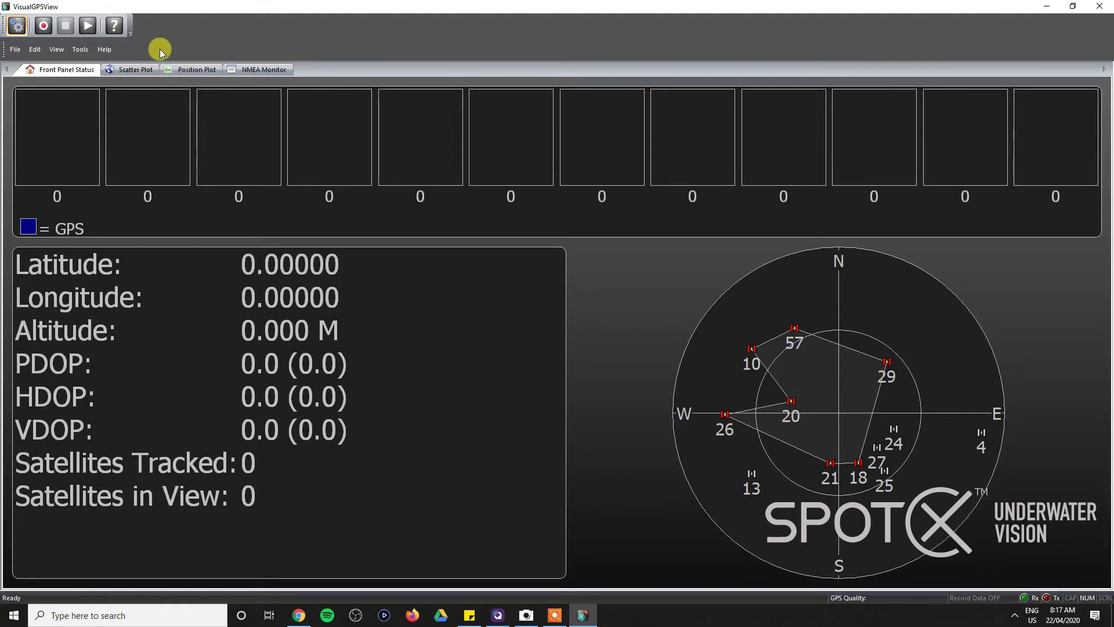
- Connect VisualGPSView to the GPS on port 12 (Prolific USB-to-Serial) at 4800 baud
click(81, 47)
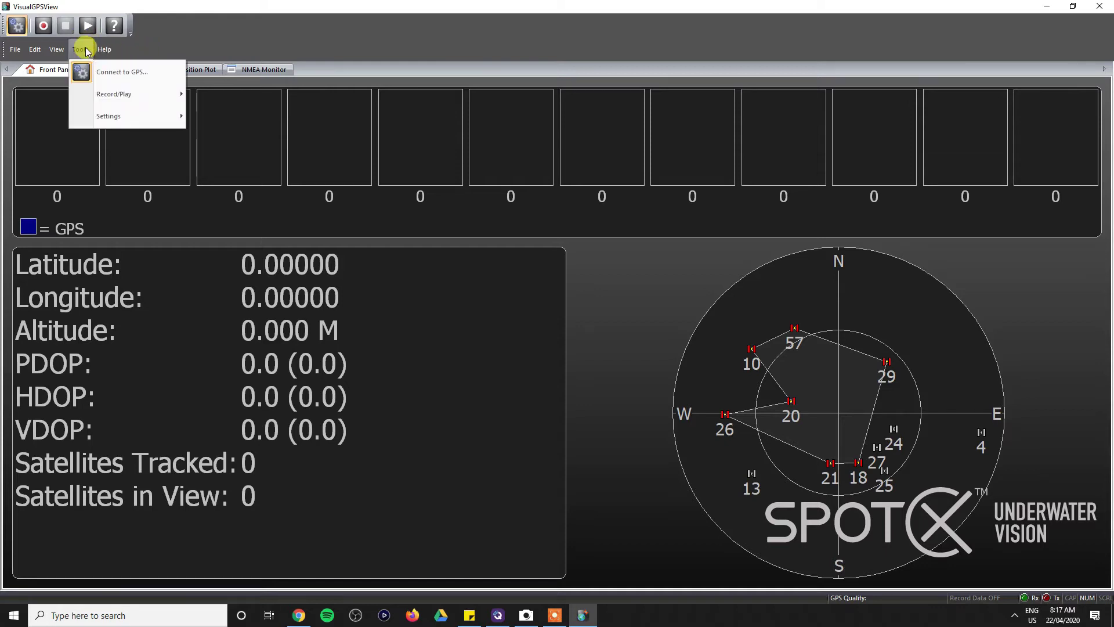
click(106, 72)
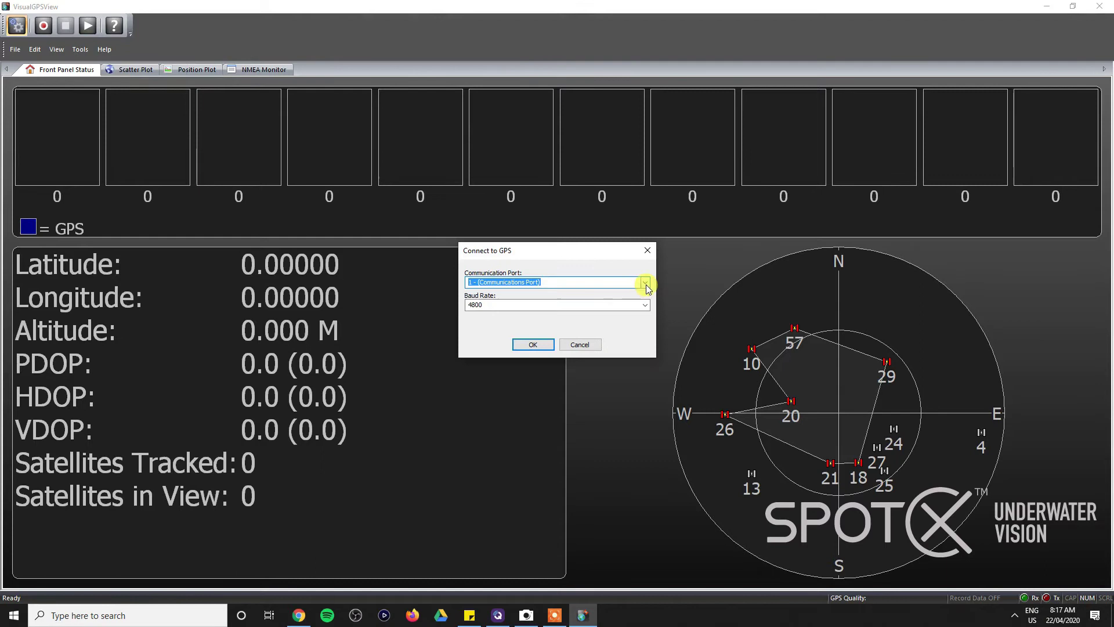
click(646, 284)
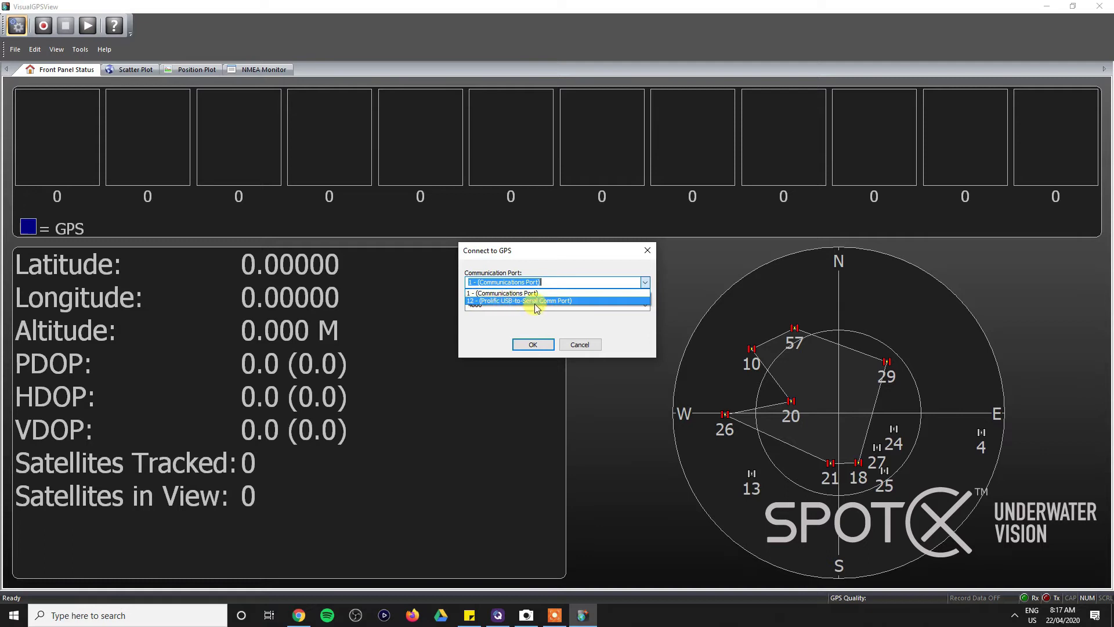
click(510, 301)
click(507, 304)
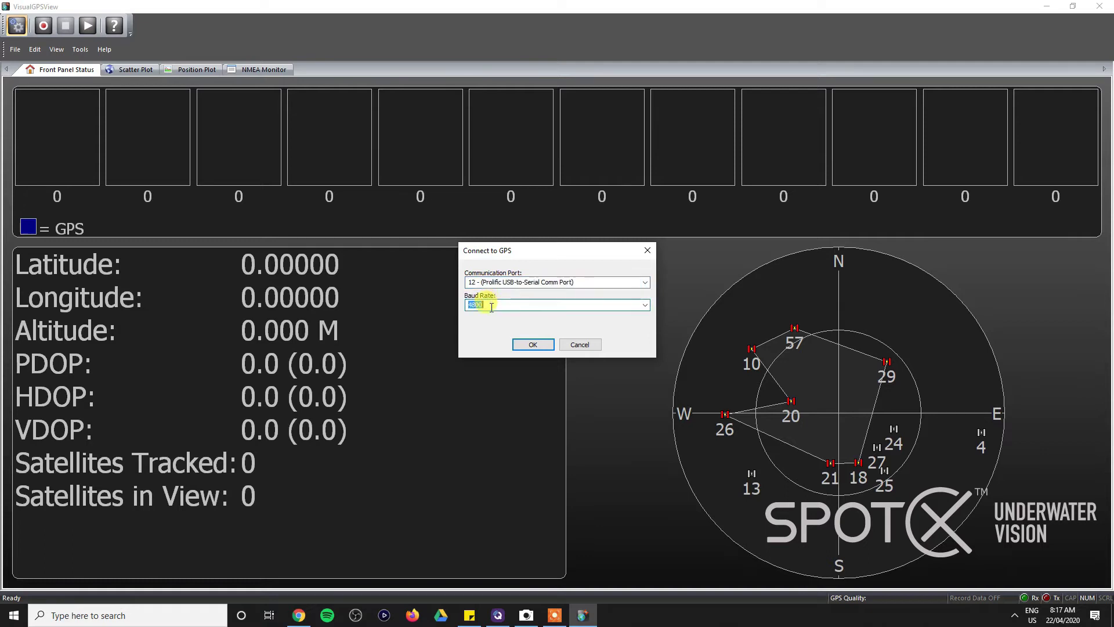
click(534, 344)
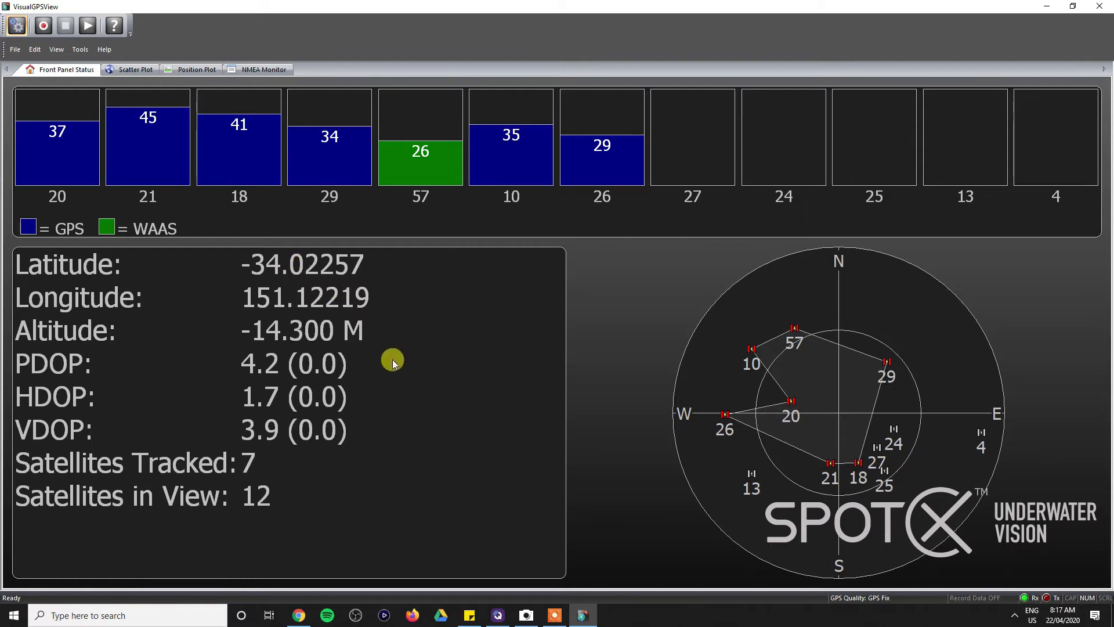
- Launch NmeaRouter by searching 'nme' in the Windows taskbar search
click(149, 613)
text(nmea)
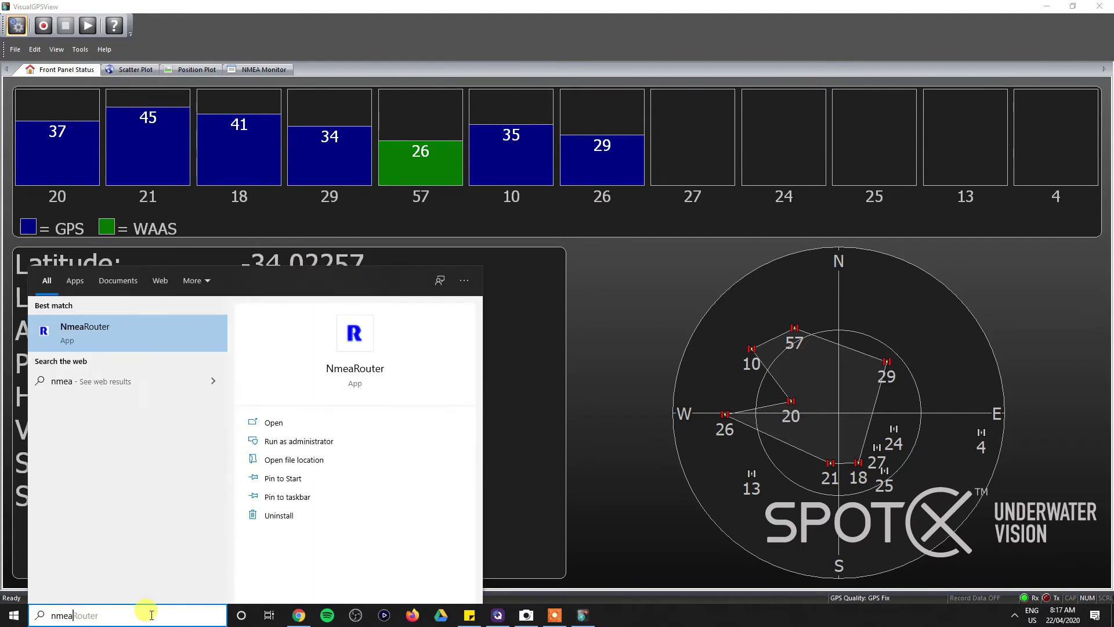
key(Escape)
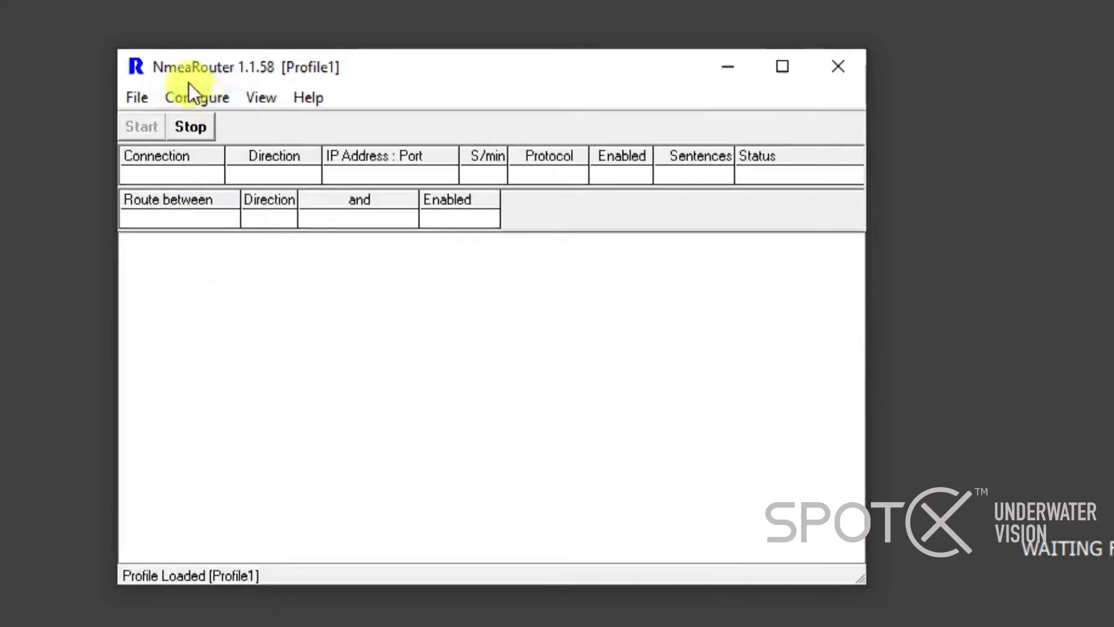
- Create a new serial connection named Connection1
click(197, 98)
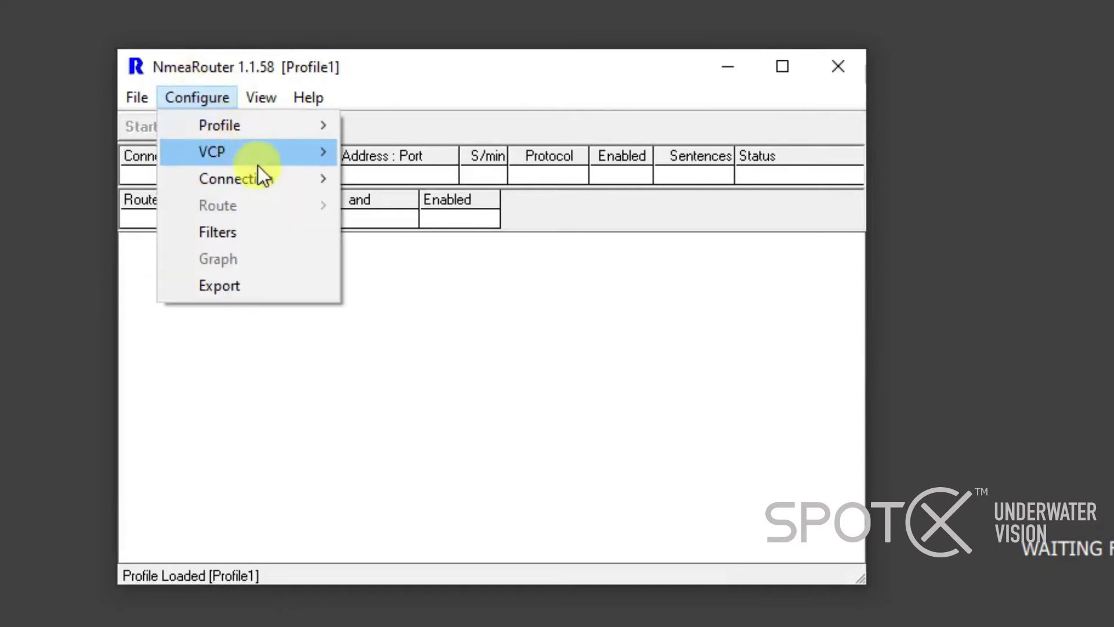
mouse_move(261, 172)
click(383, 176)
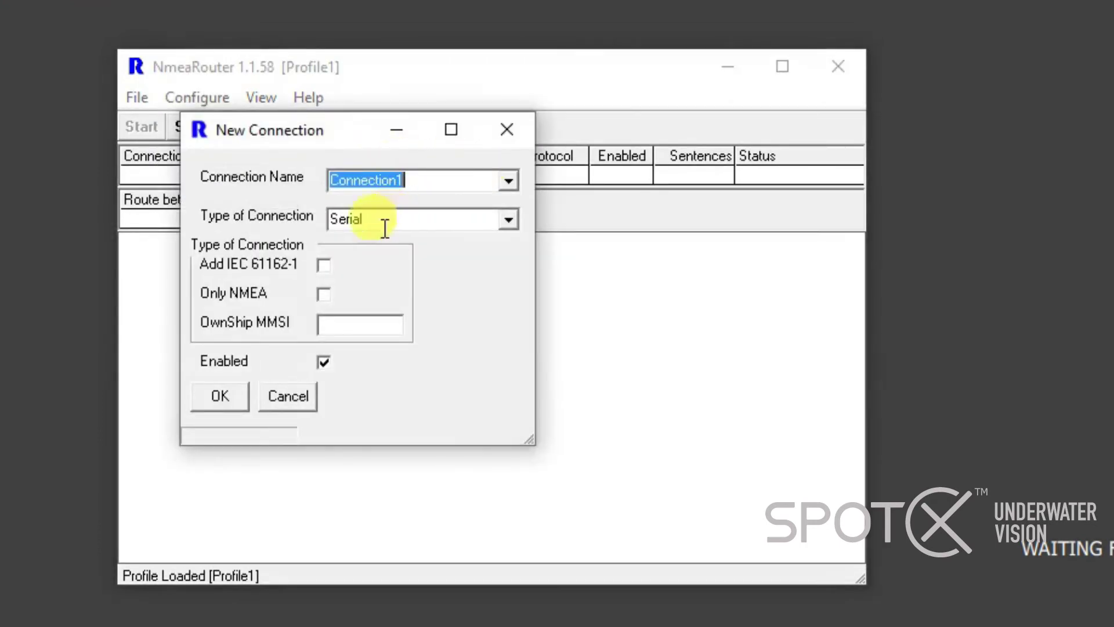
click(213, 395)
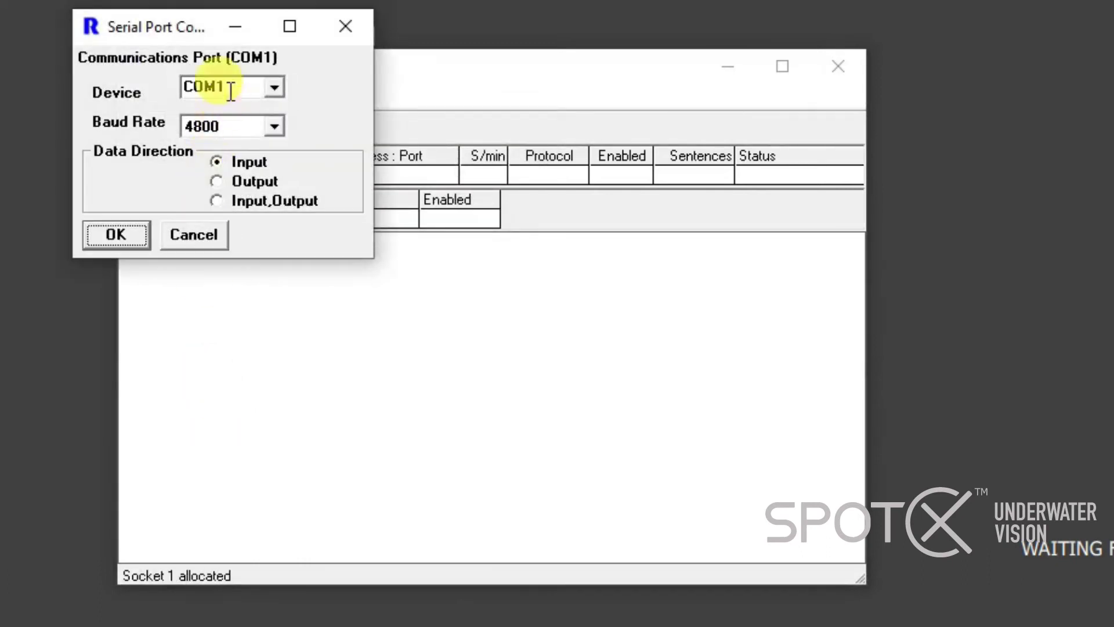
- Set Connection1 to a COM12 serial input at 4800 baud, dismissing the system error
click(275, 87)
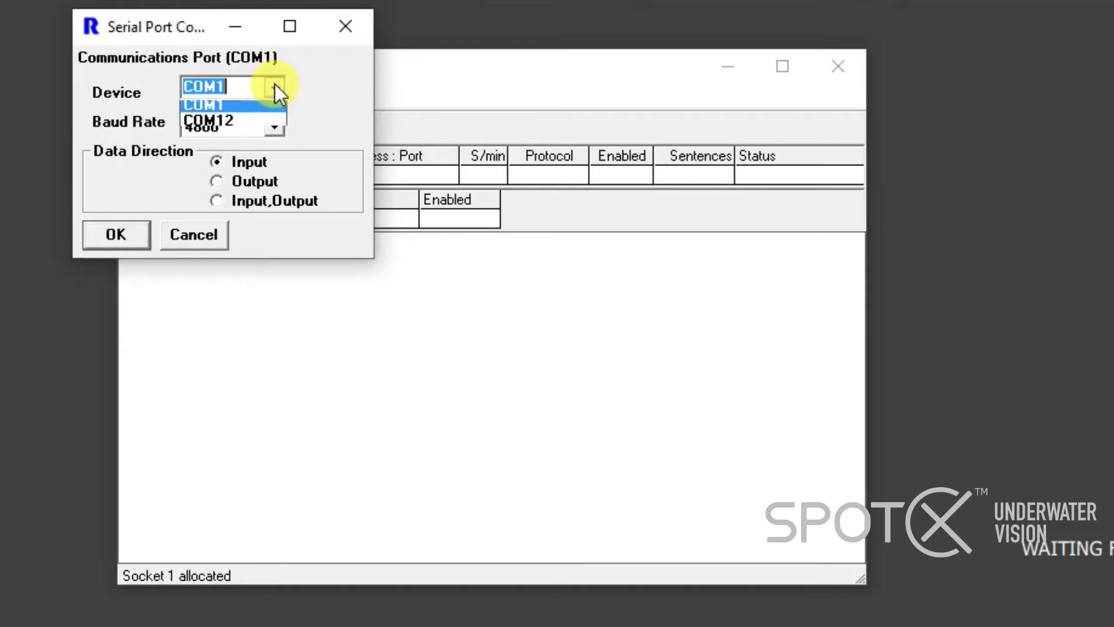
click(241, 124)
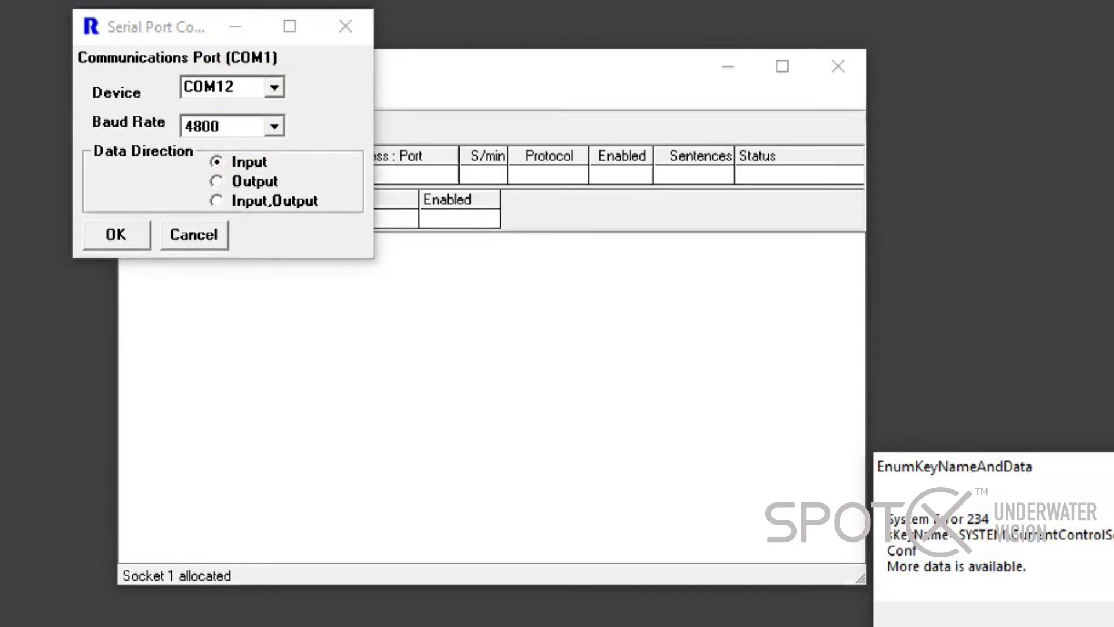
key(Return)
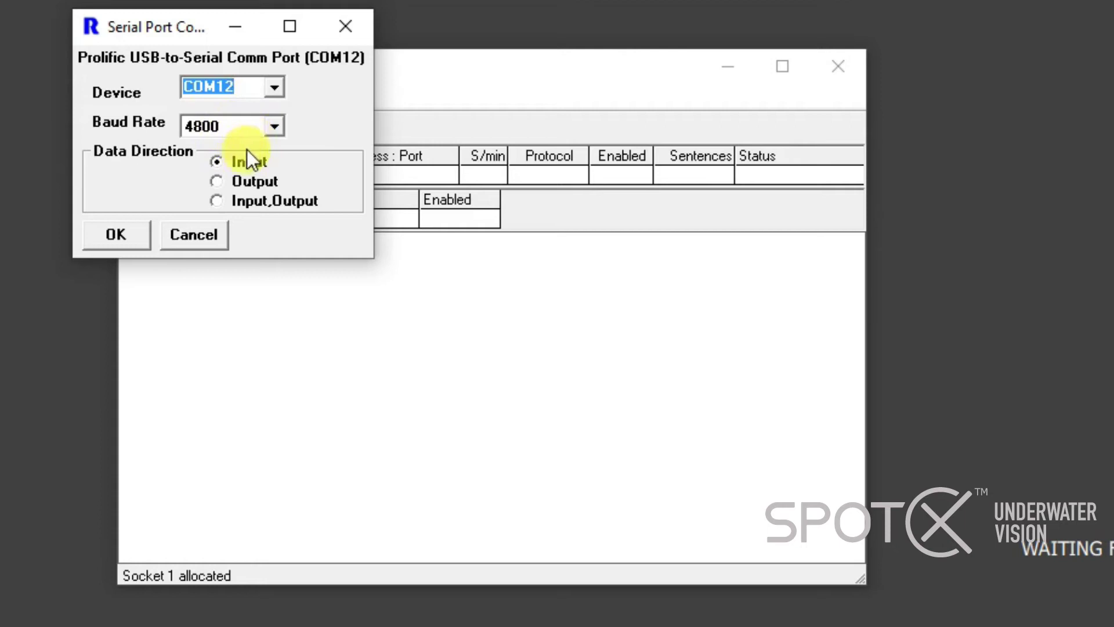
click(130, 234)
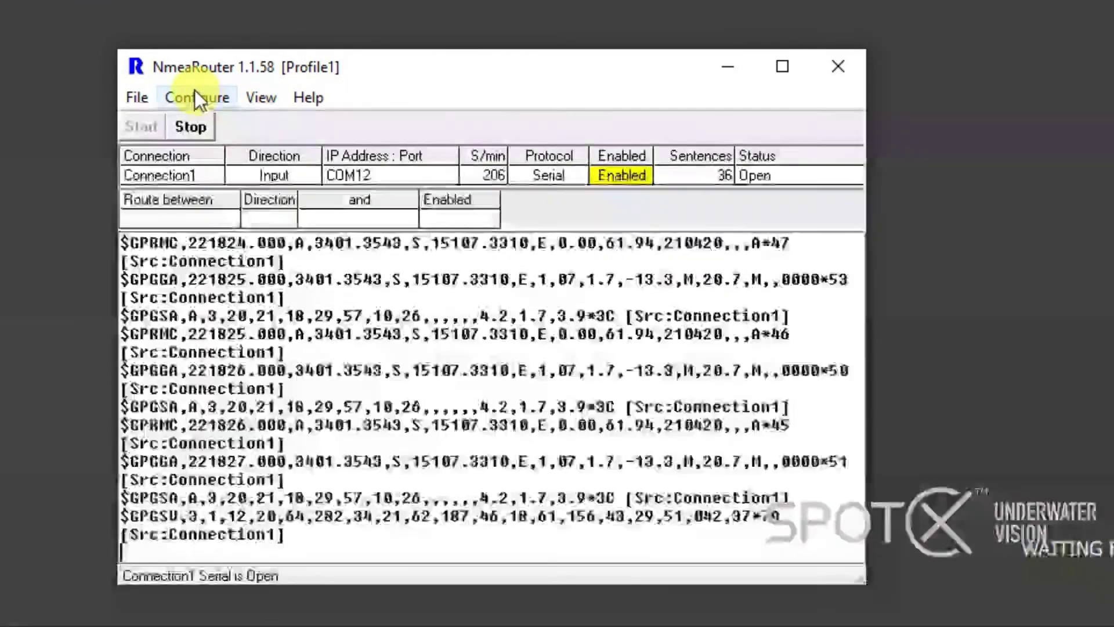
- Create a second connection, Connection2, of type UDP/TCP
click(196, 96)
mouse_move(248, 176)
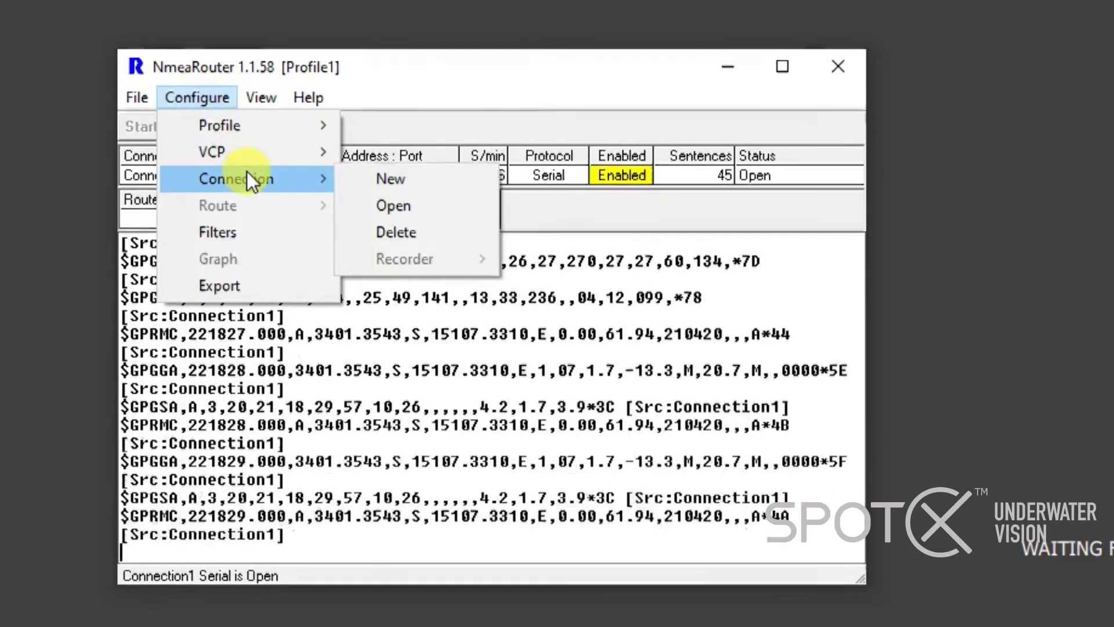
click(396, 177)
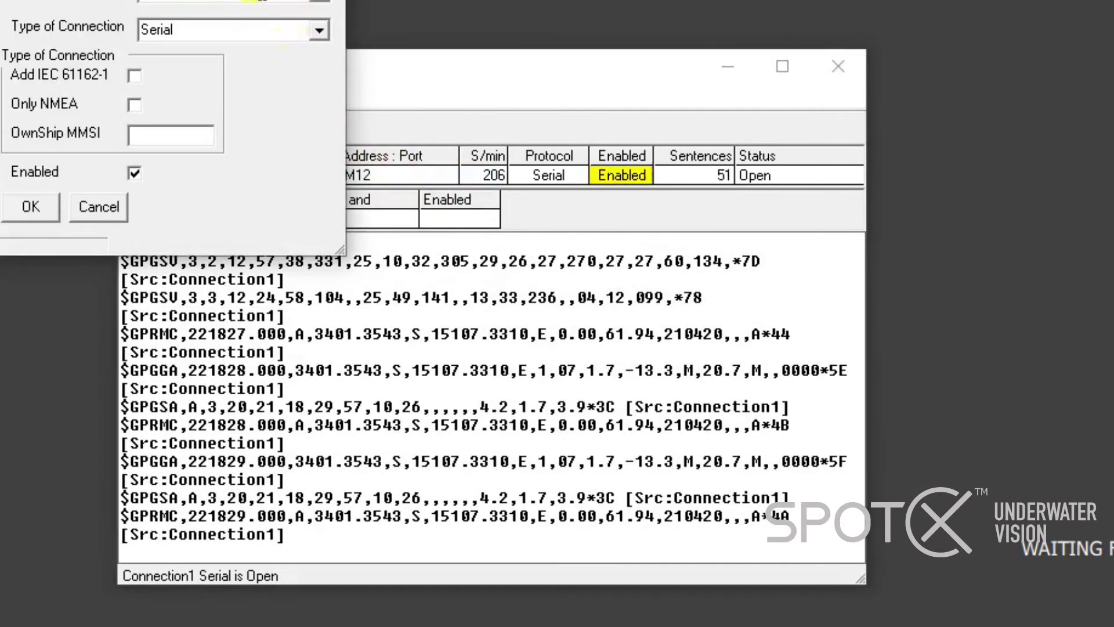
click(320, 28)
click(270, 60)
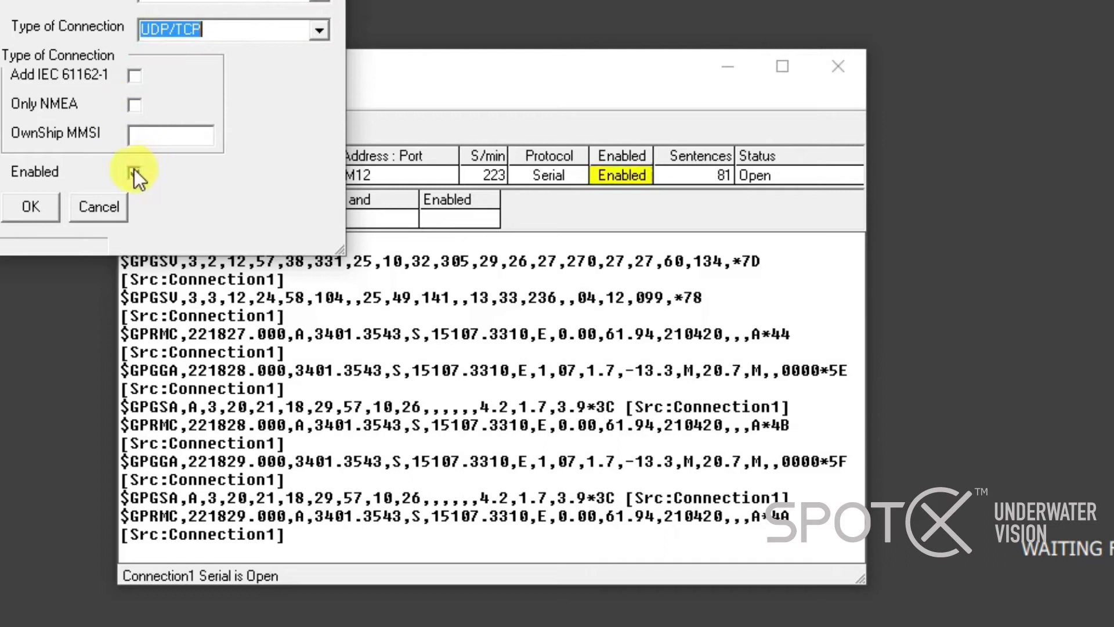
click(27, 201)
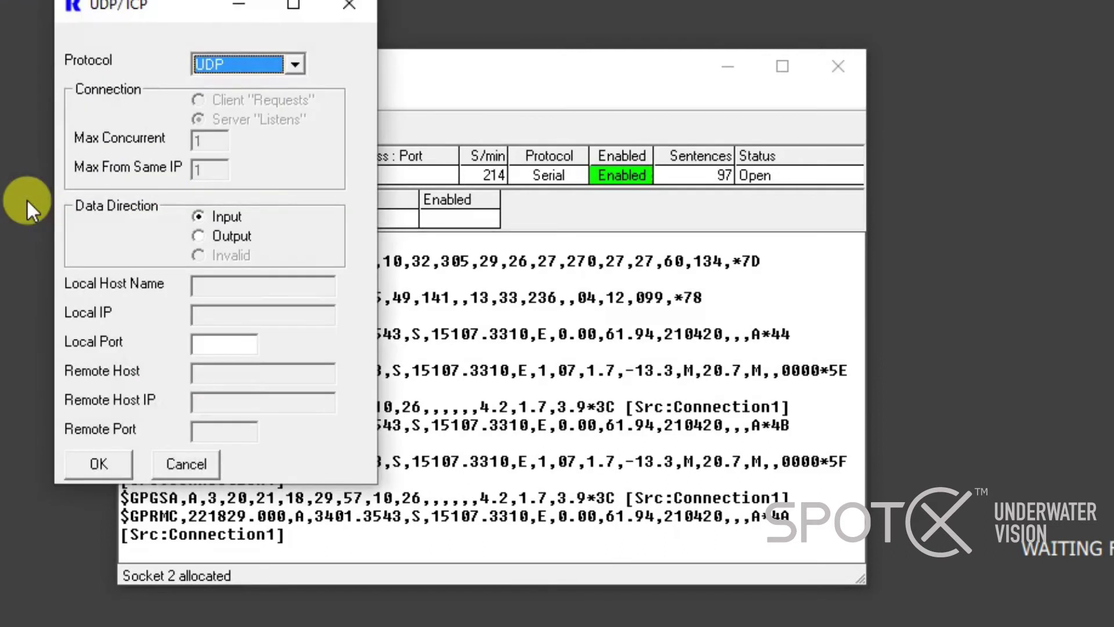
- Make Connection2 a UDP output to remote host 192.168.2.2 on port 27000
click(199, 237)
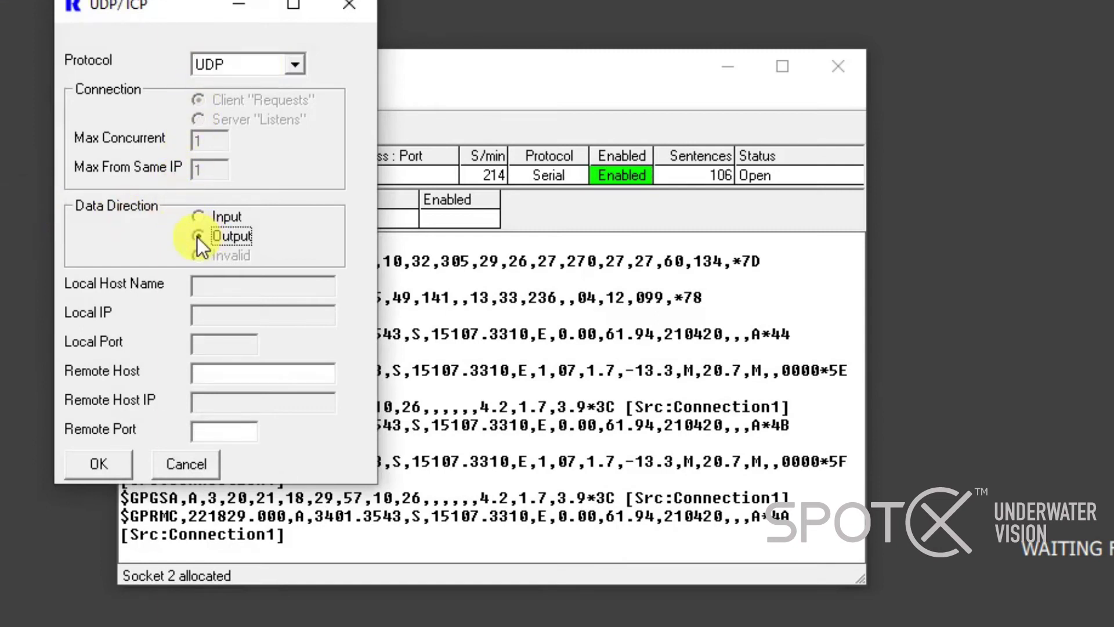
click(223, 377)
text(192.168.2.2)
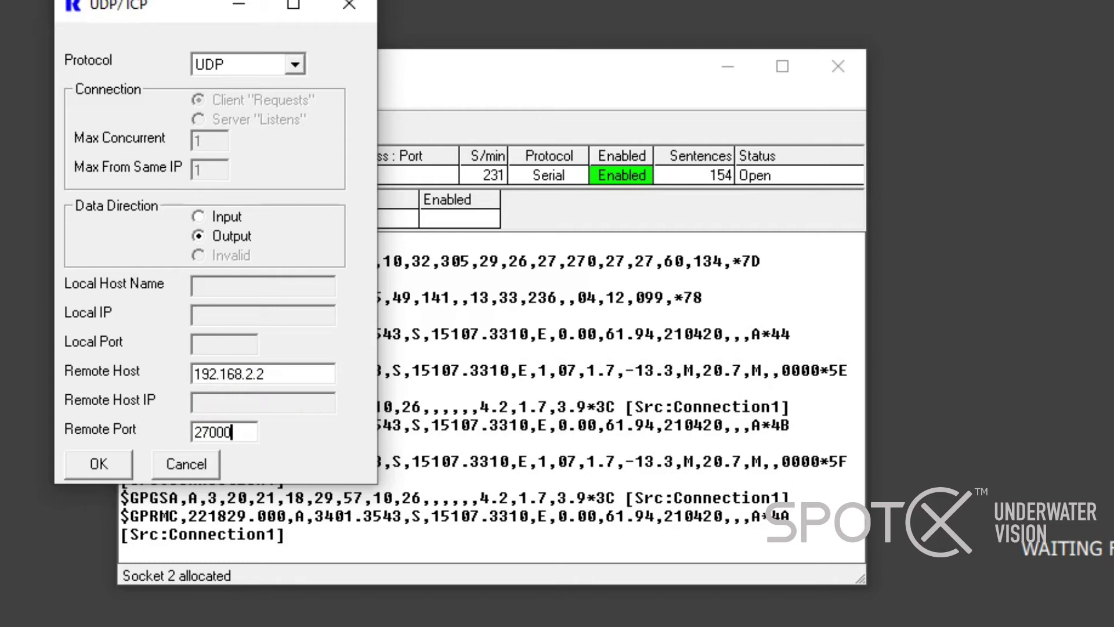
click(110, 470)
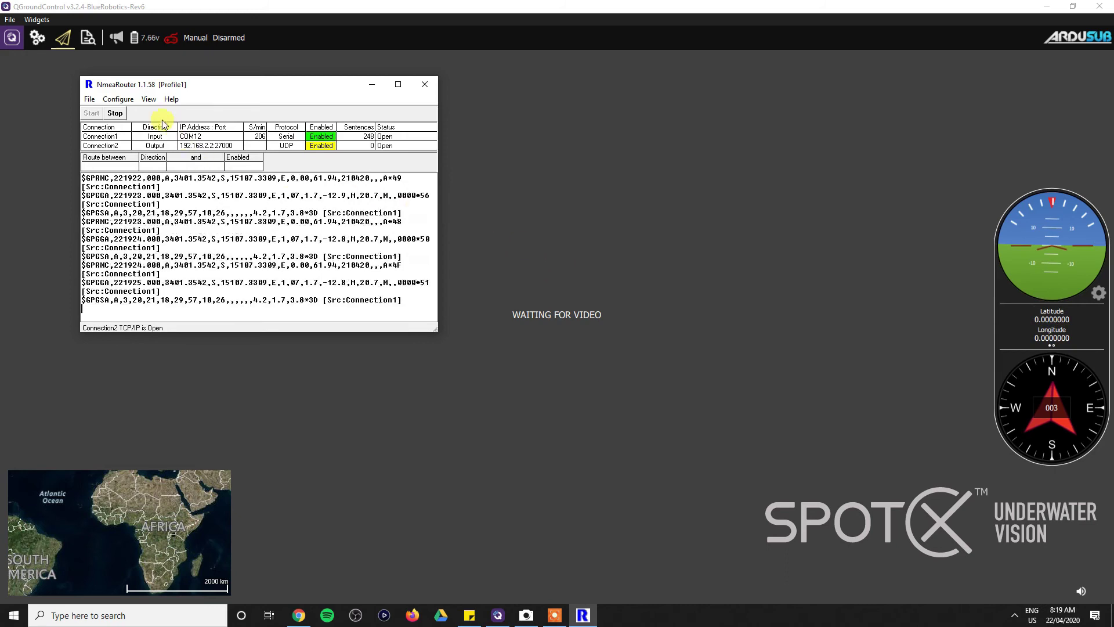
click(117, 100)
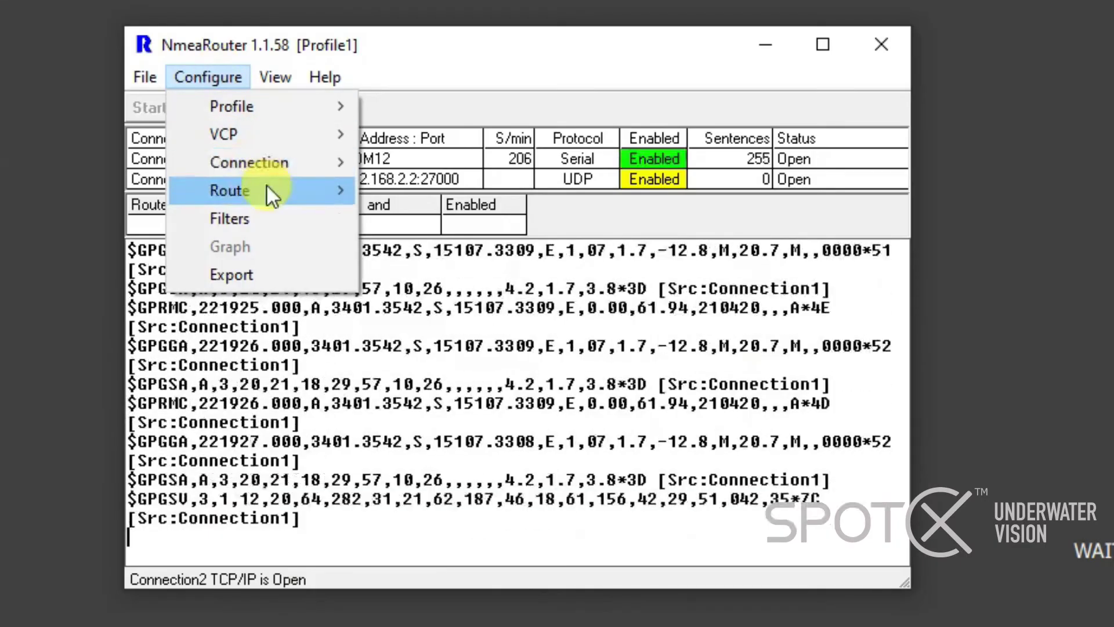
- Add an enabled route forwarding Connection1 to Connection2
mouse_move(335, 193)
click(375, 195)
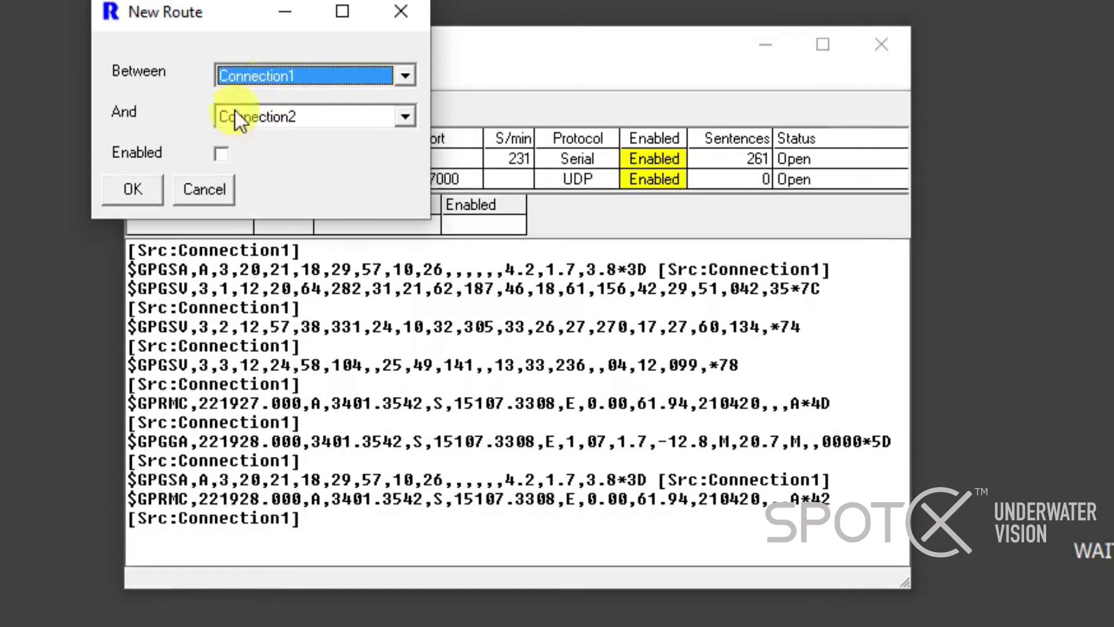
click(225, 153)
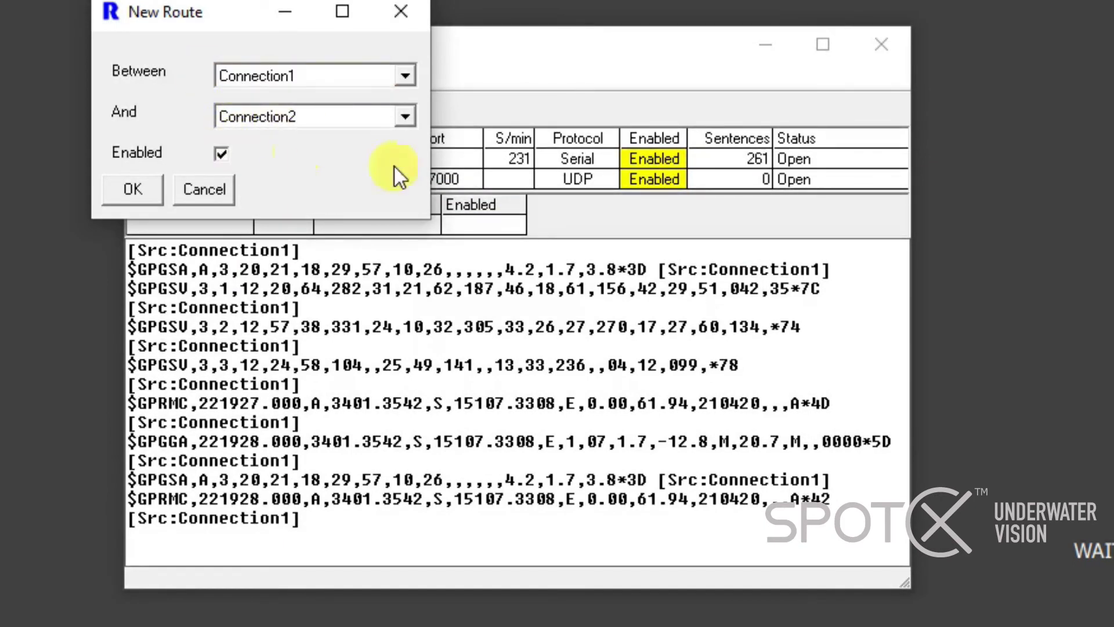
click(129, 189)
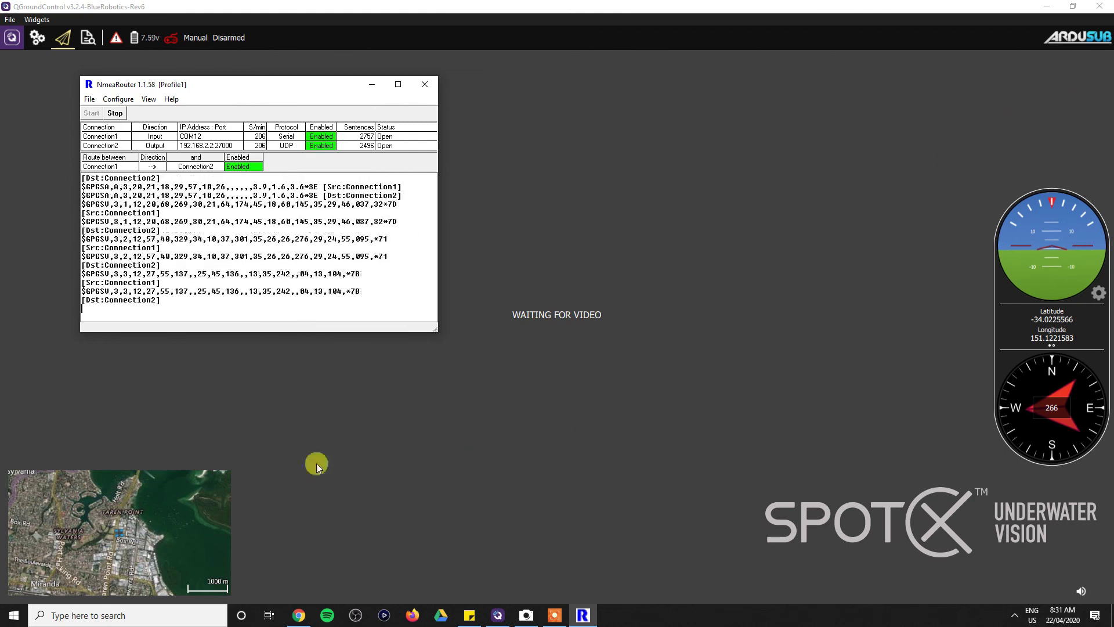
- Swap the satellite map into QGroundControl's main view and zoom out to the vehicle at Taren Point
click(179, 522)
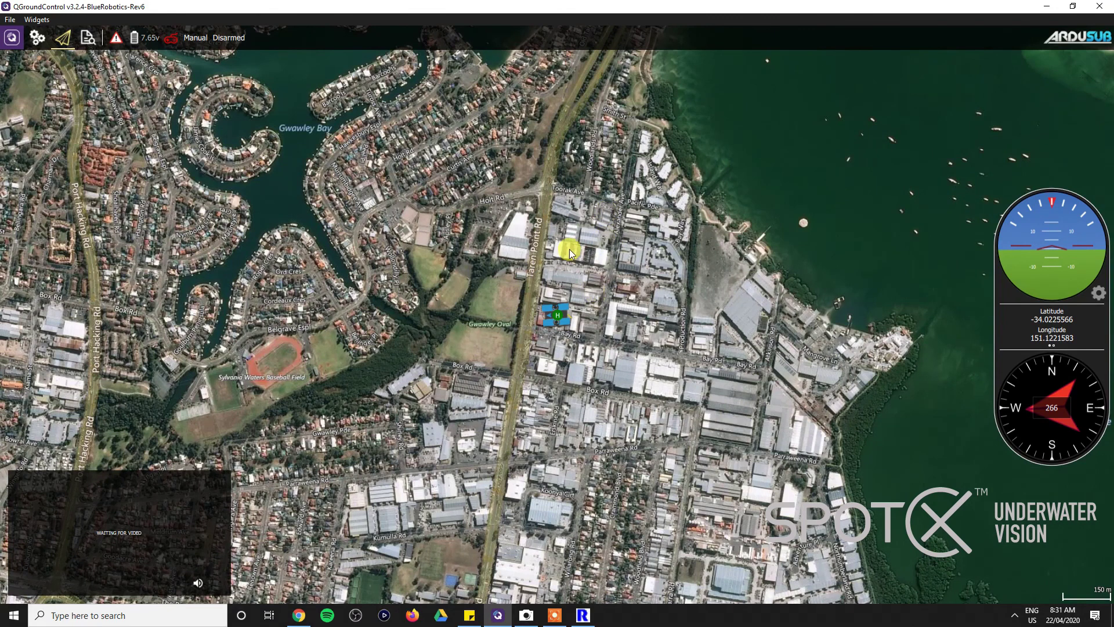
scroll(569, 243, down, 2)
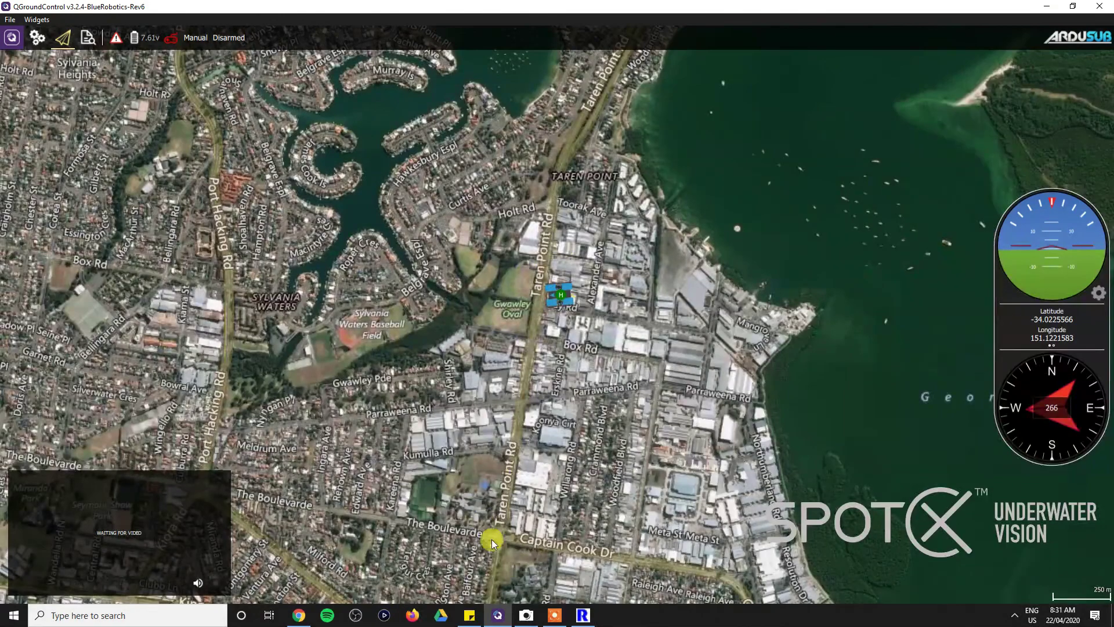